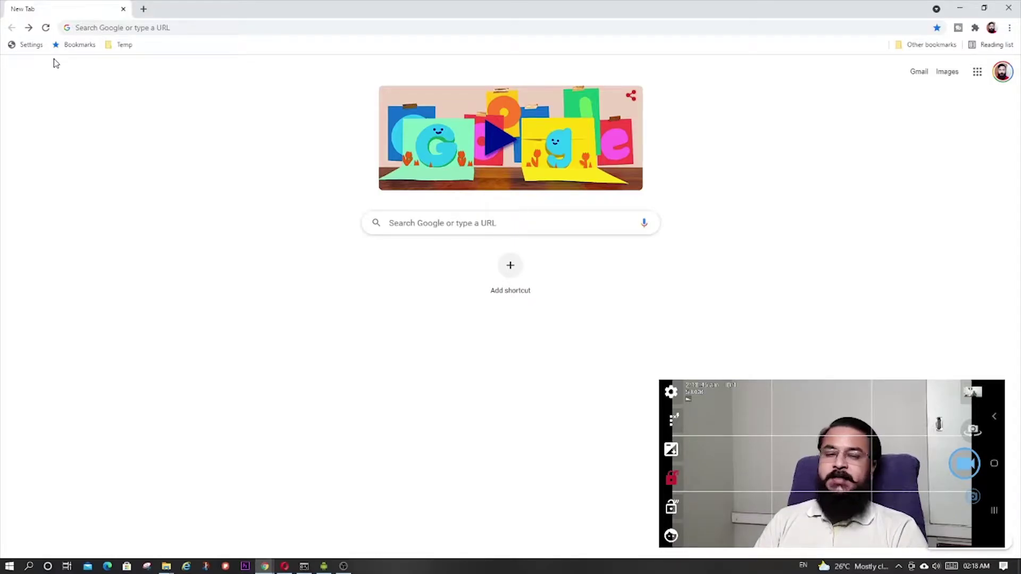
After briefly checking the screen recorder, navigate Chrome to admin.google.com
key("alt+Tab")
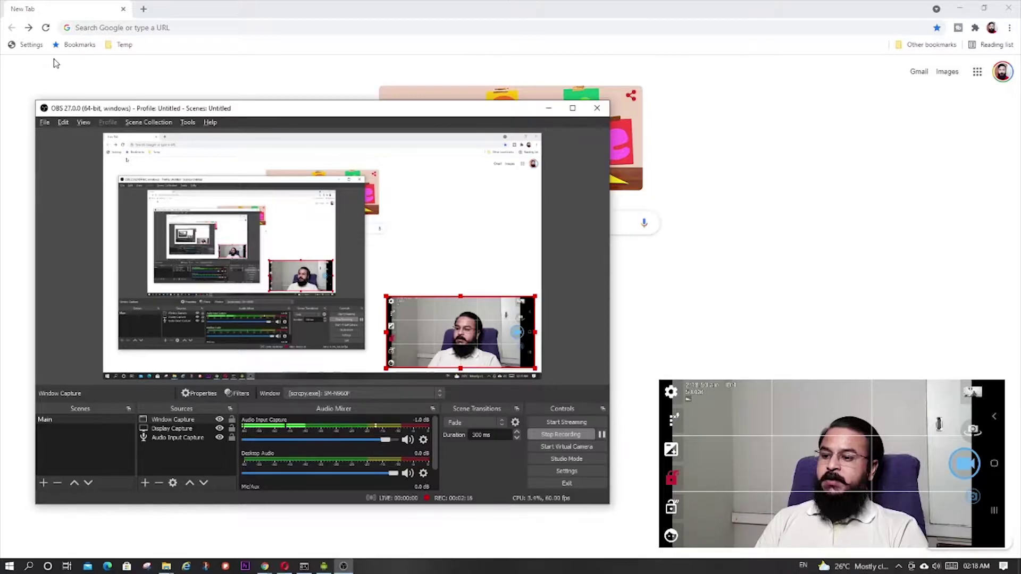
key("alt+Tab")
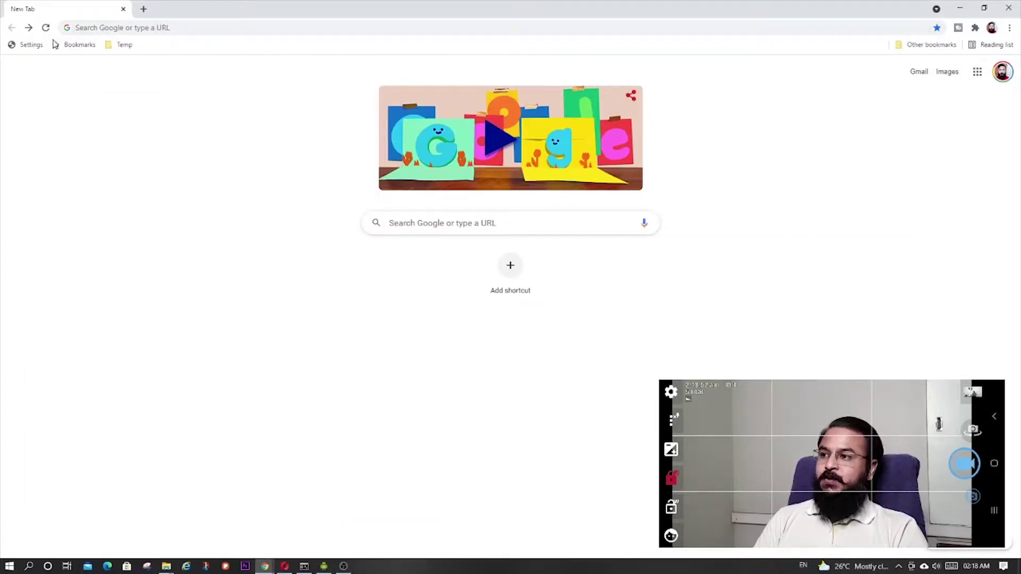
left_click(176, 32)
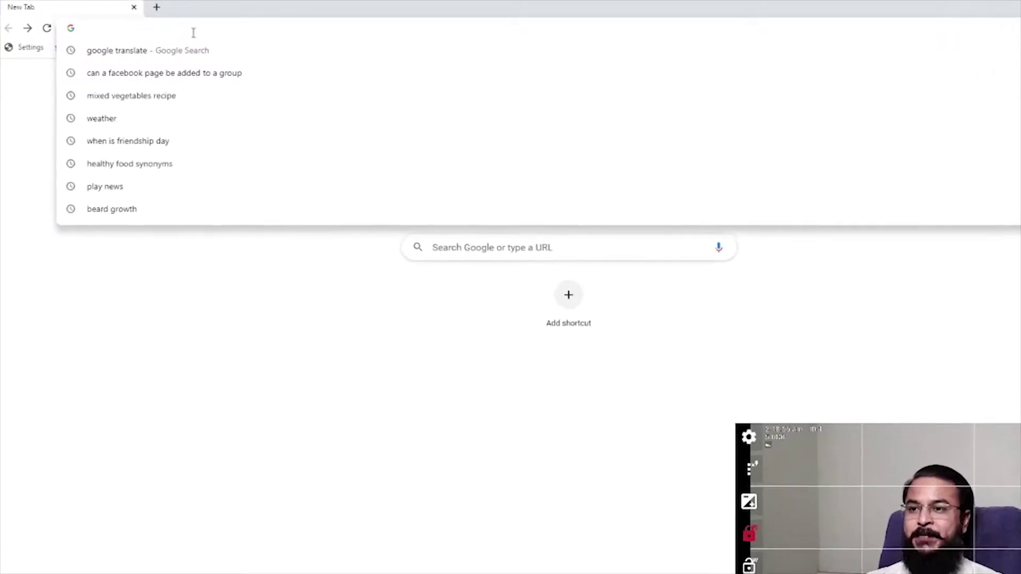
type("admin")
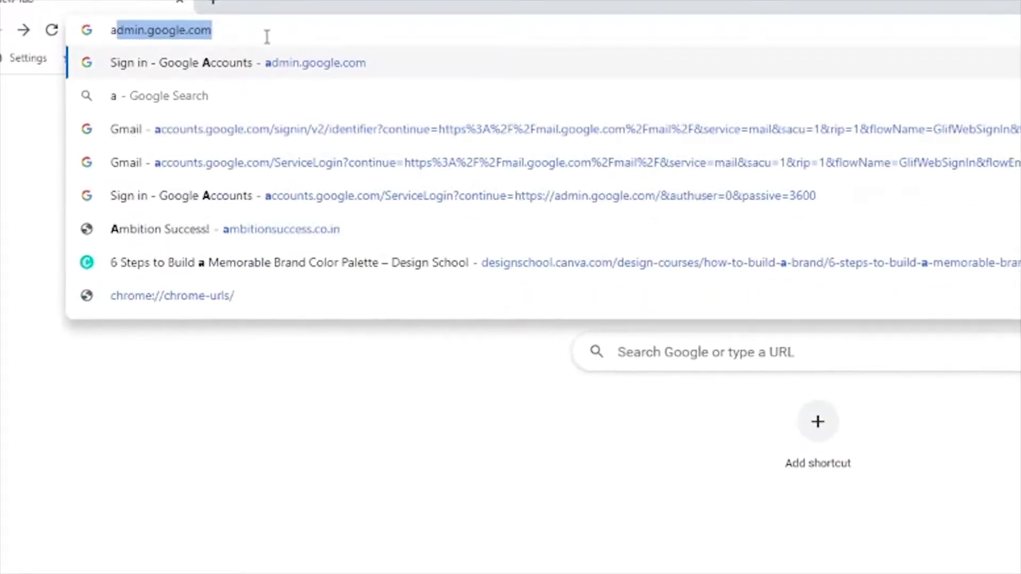
type(".g")
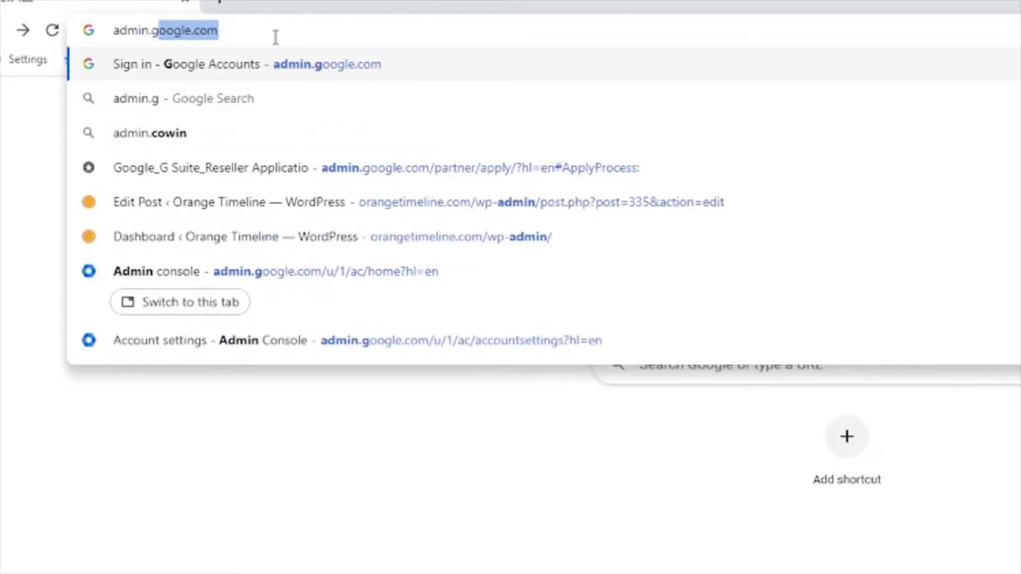
type("oogle.com")
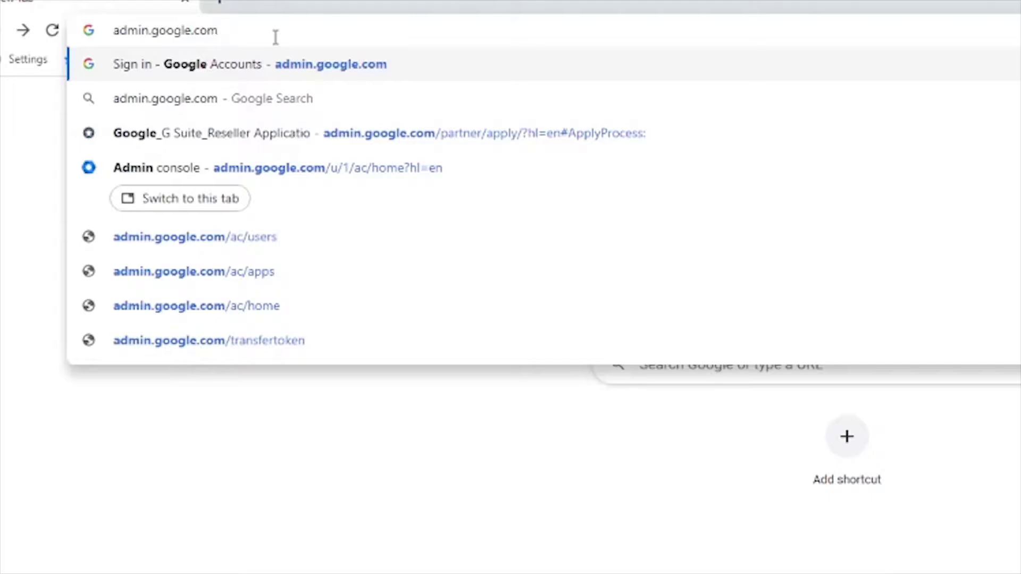
key("Return")
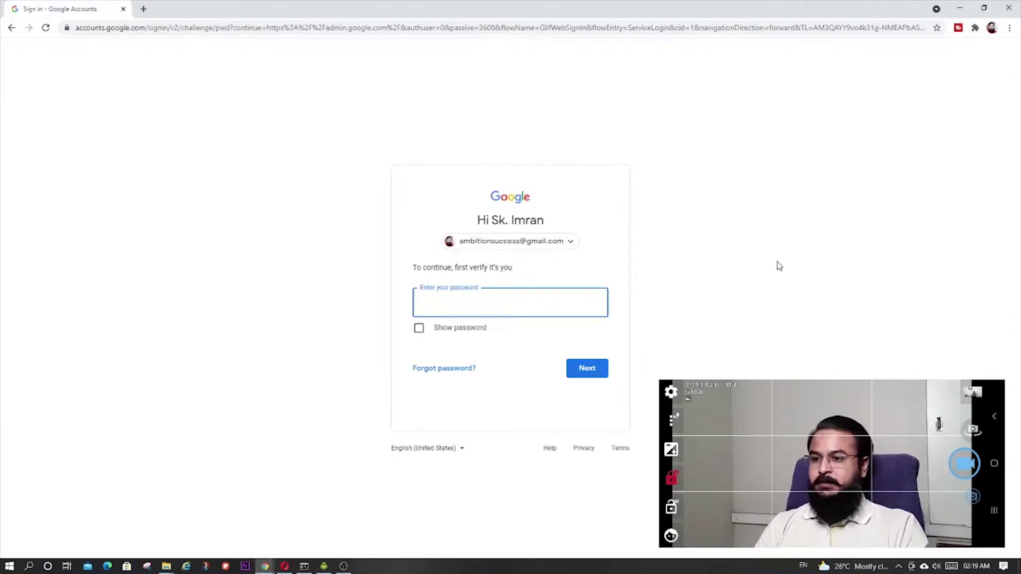
Switch accounts and sign in with the organization admin account from the Choose an account list
left_click(558, 246)
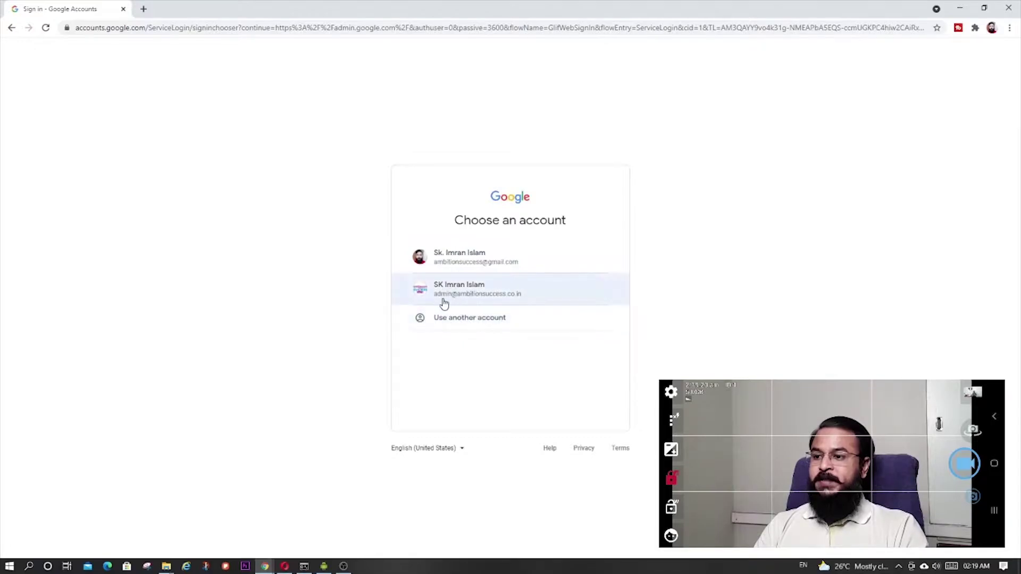
left_click(464, 295)
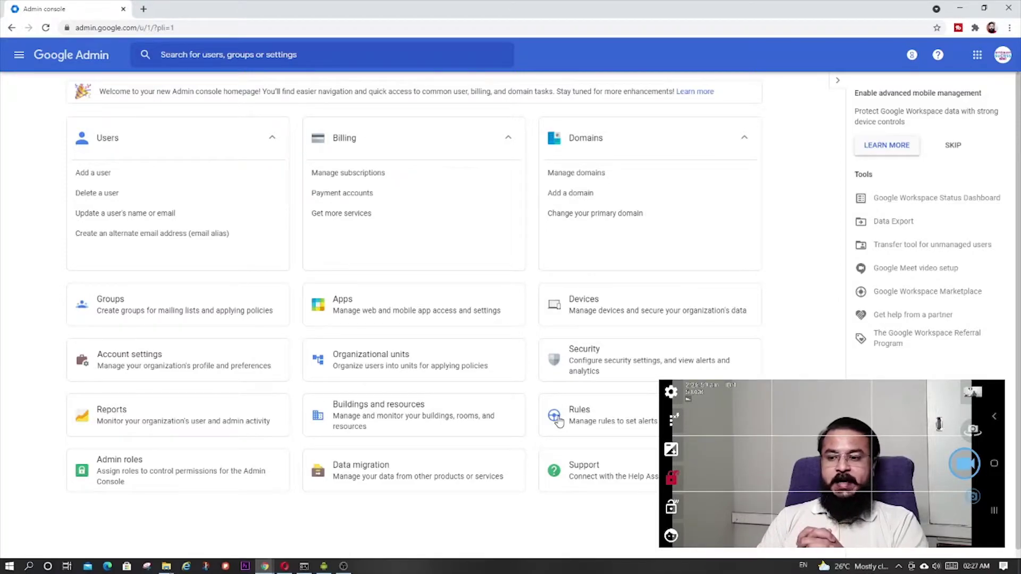
Open Security > Rules and scroll through the system-defined alert rules list
left_click(642, 424)
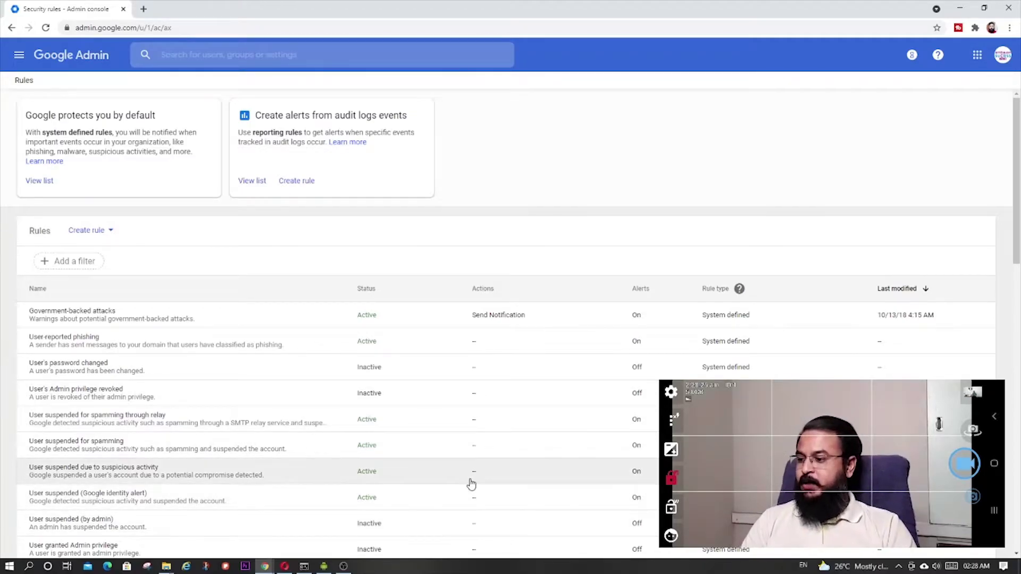
scroll(471, 484, "down", 2)
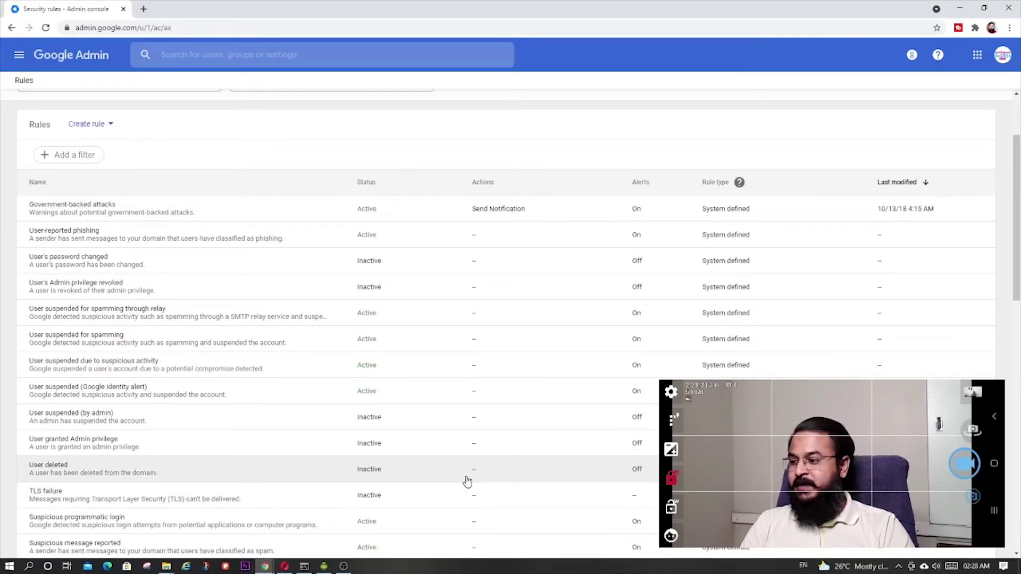
scroll(467, 481, "down", 1)
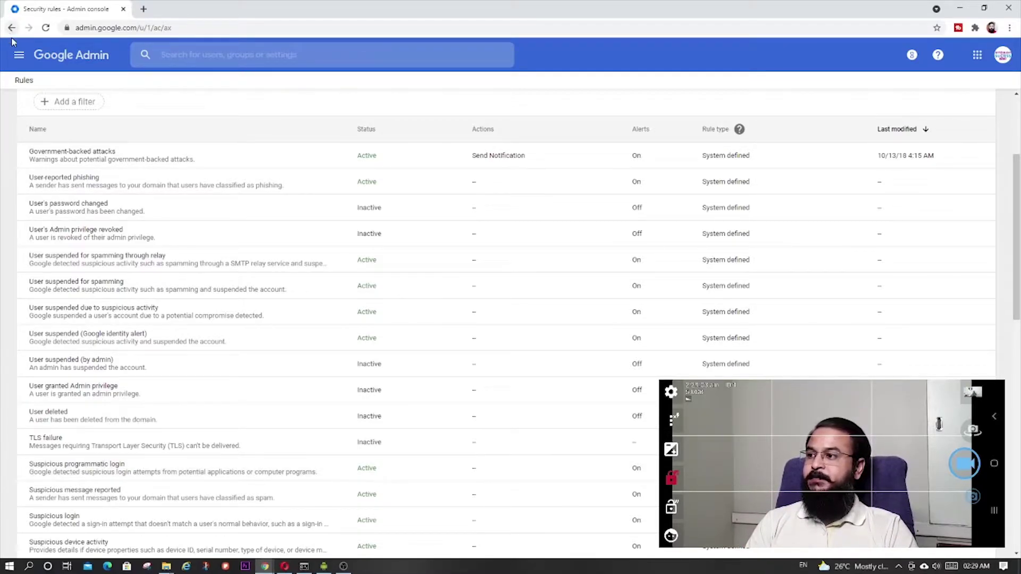
Return to the Admin console home page using the Google Admin logo
left_click(80, 55)
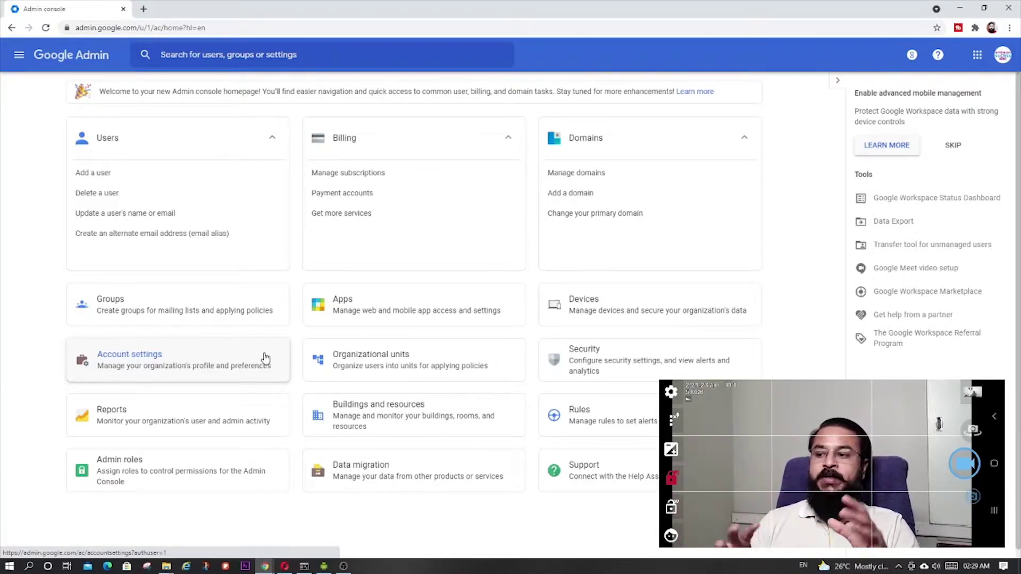
Open Organizational units and bring up the Create new organizational unit dialog
left_click(355, 371)
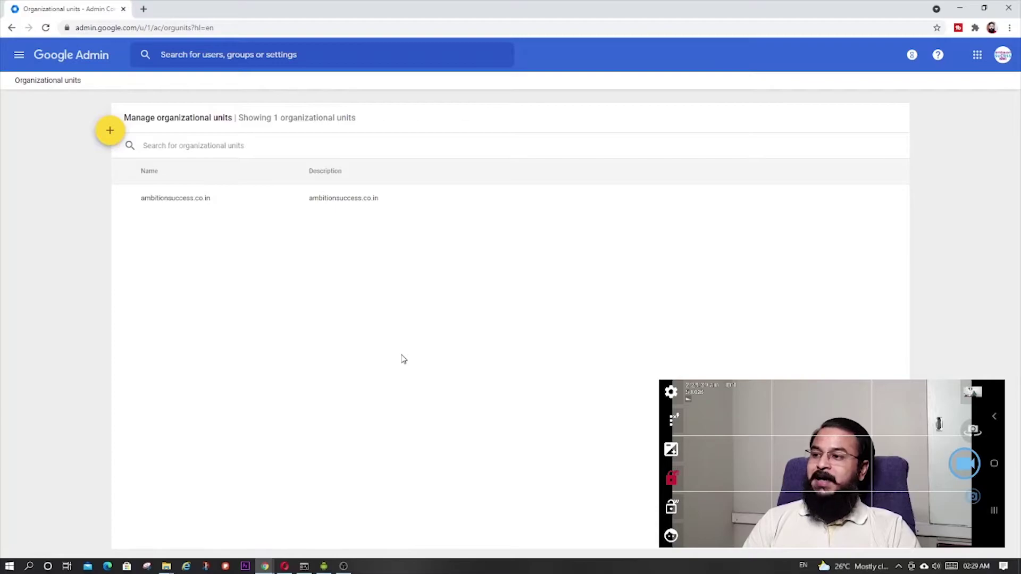
left_click(109, 131)
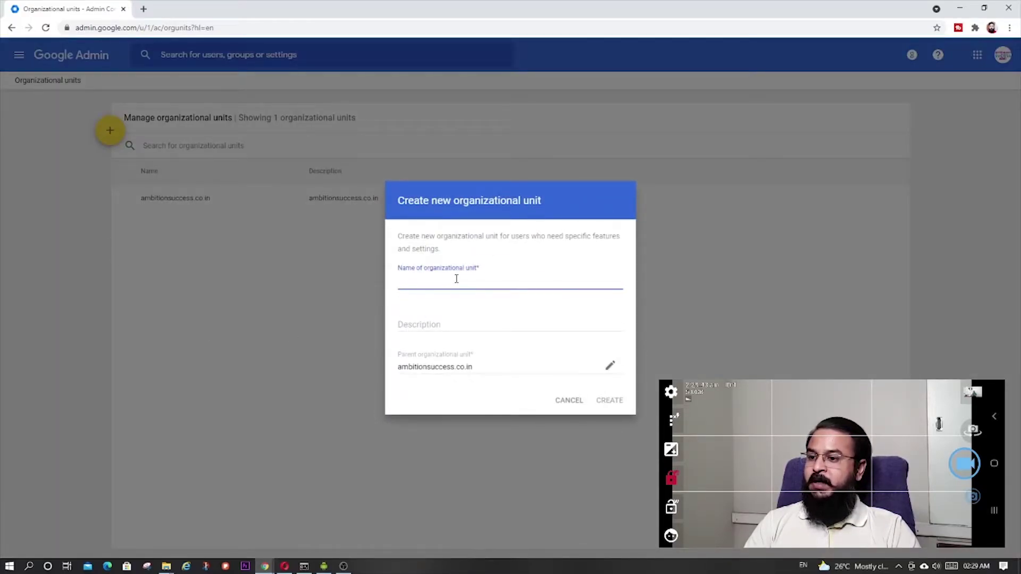
left_click(457, 322)
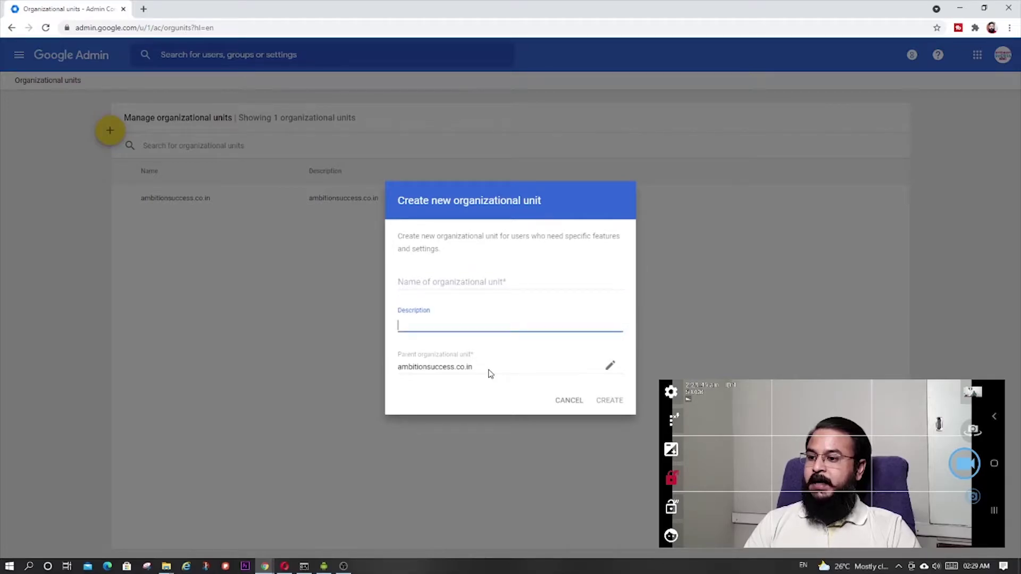
left_click(489, 373)
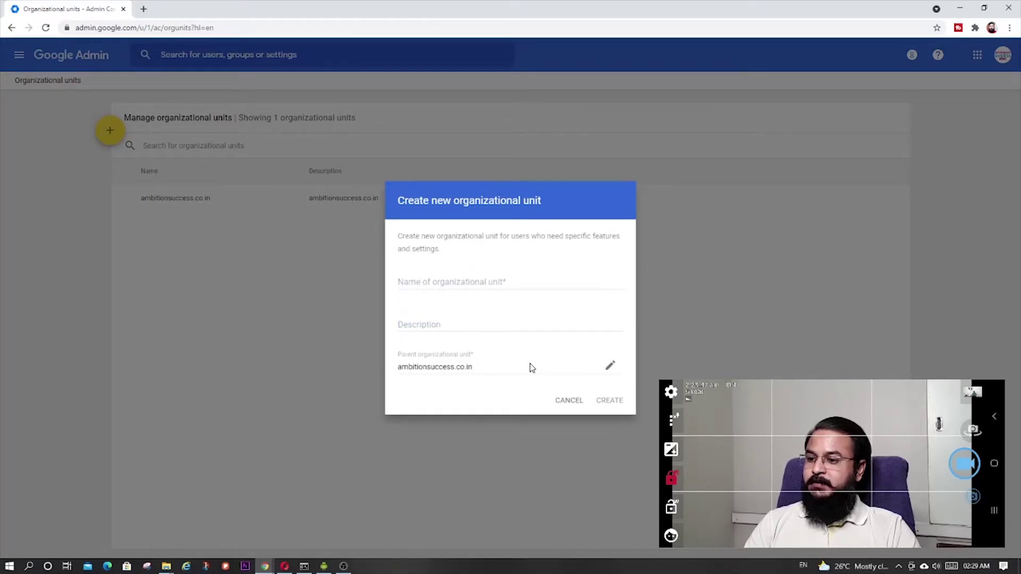
left_click(606, 367)
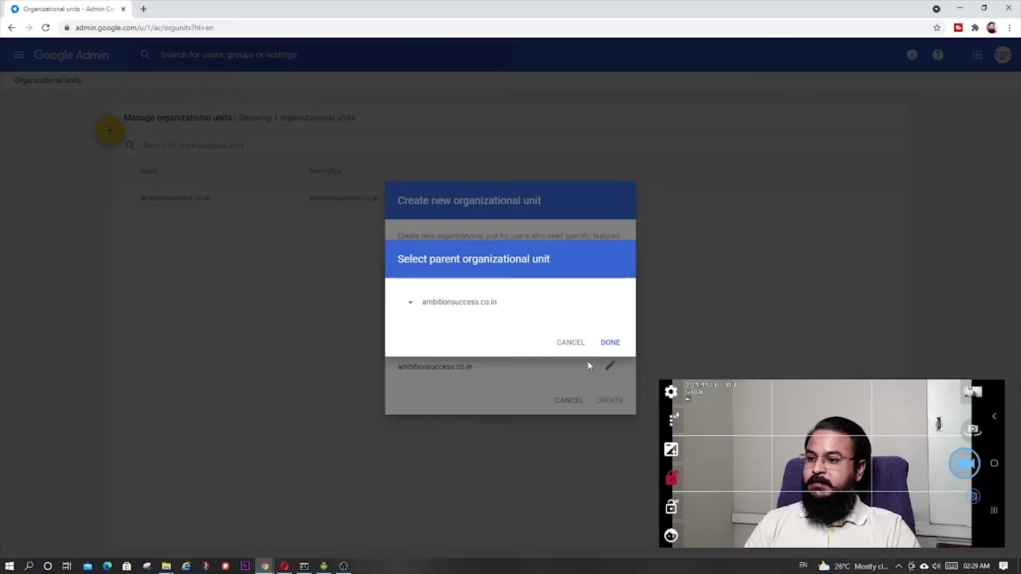
left_click(570, 342)
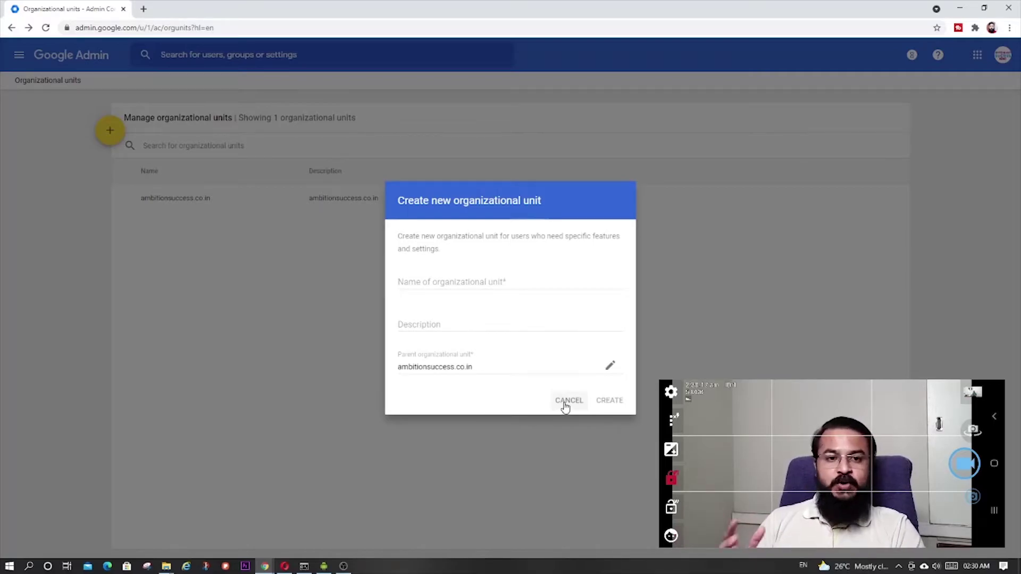
Cancel the new organizational unit dialog and go back to the Admin home page
left_click(565, 405)
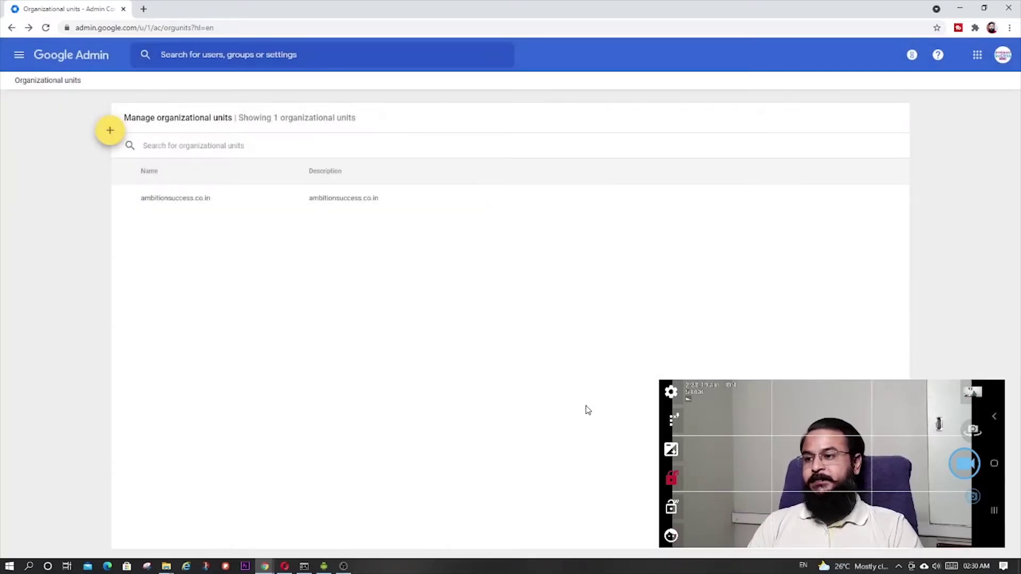
left_click(12, 28)
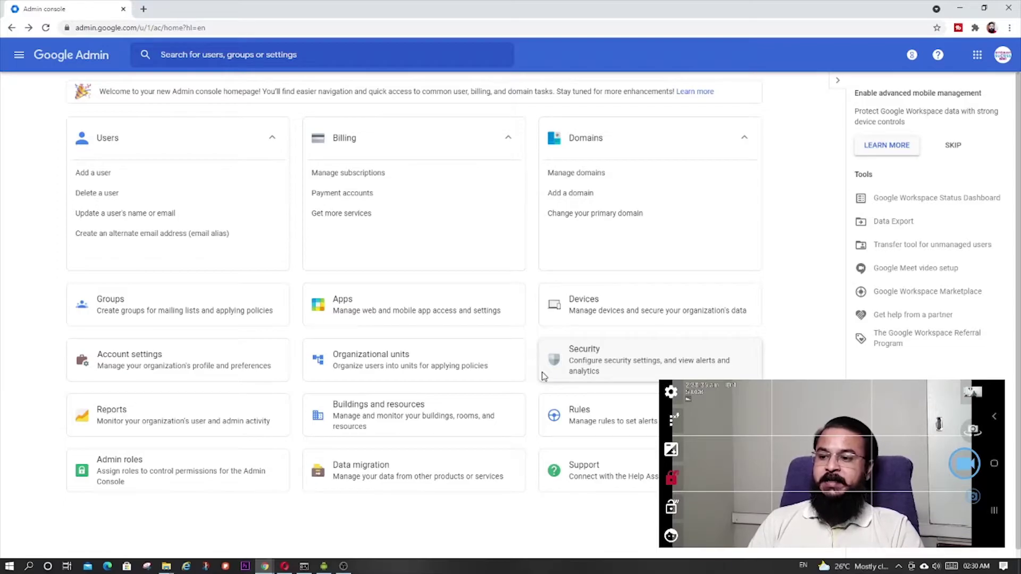
Review Security settings (Account Recovery, Login challenges, SSO, Advanced Protection), then return home
left_click(612, 376)
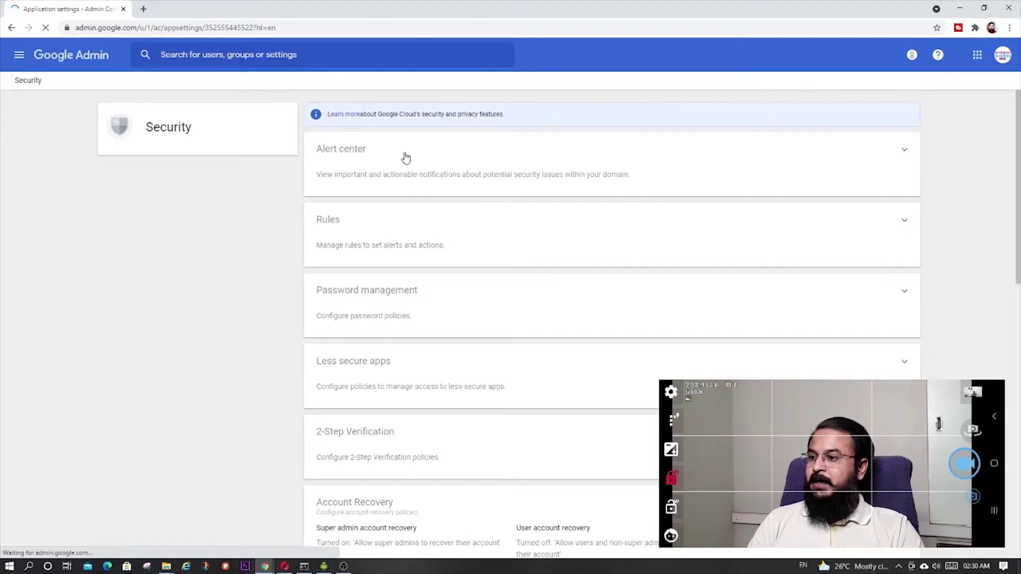
left_click(381, 313)
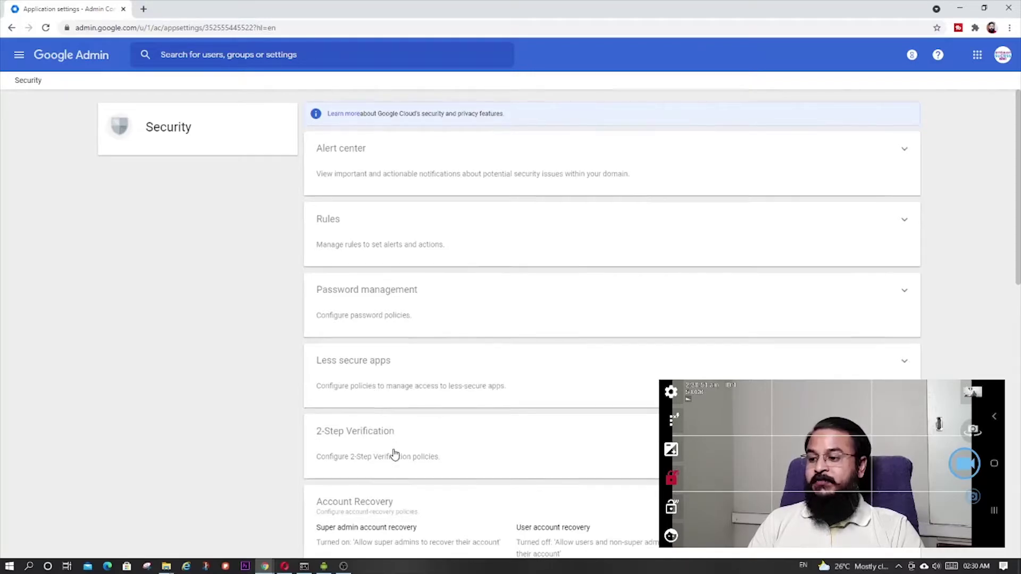
scroll(392, 453, "down", 3)
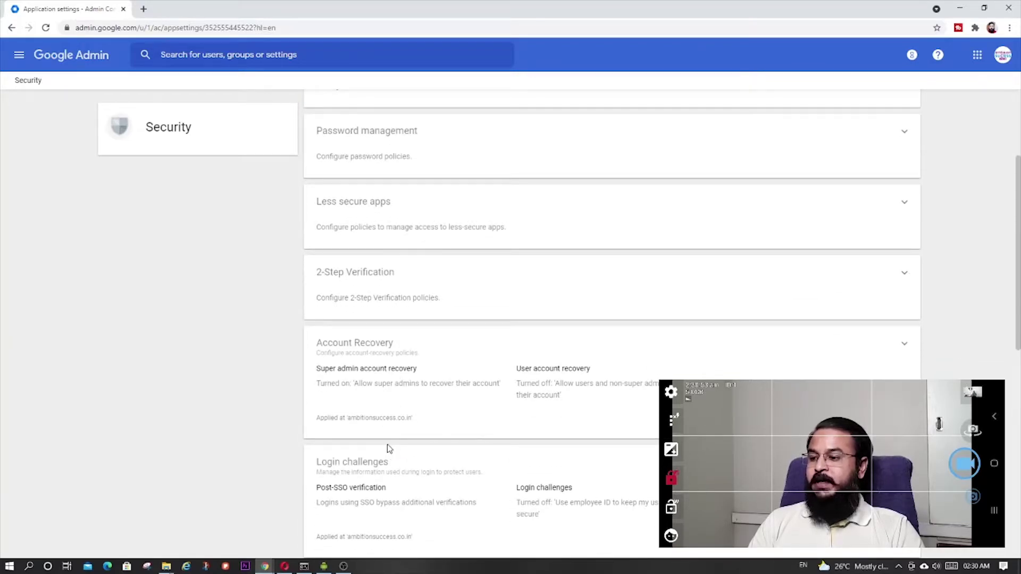
scroll(389, 451, "down", 2)
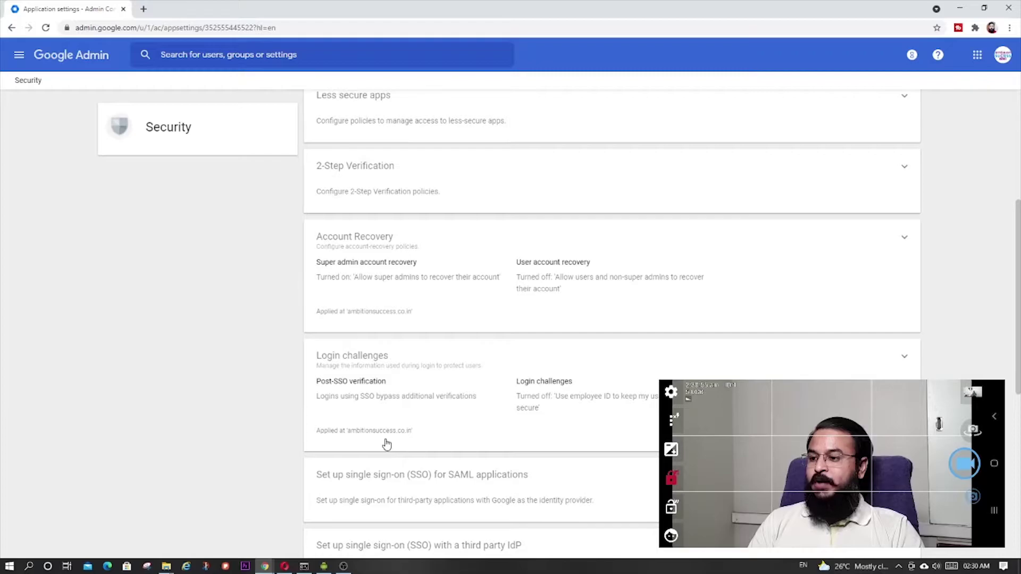
scroll(381, 442, "down", 1)
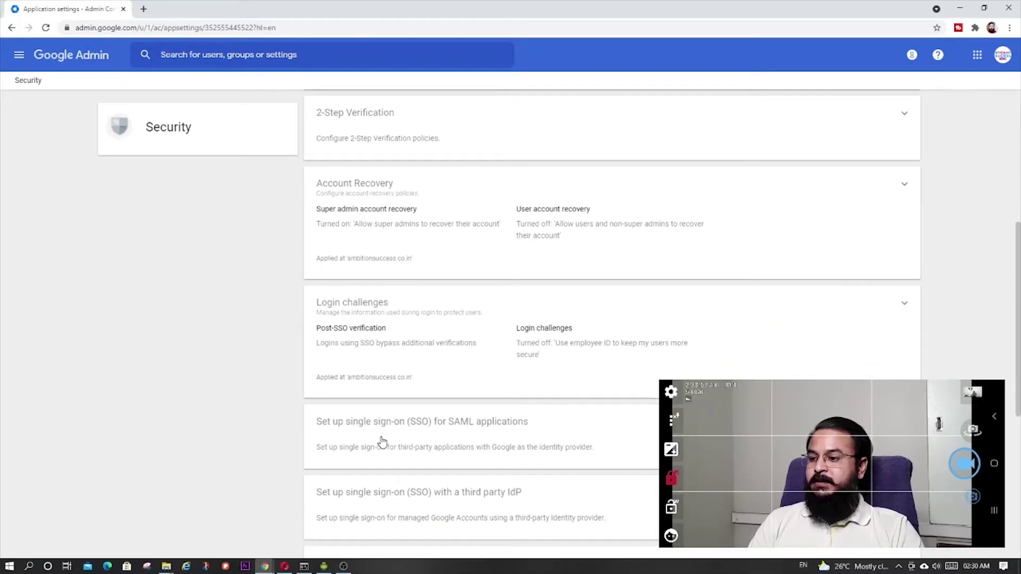
scroll(382, 440, "down", 3)
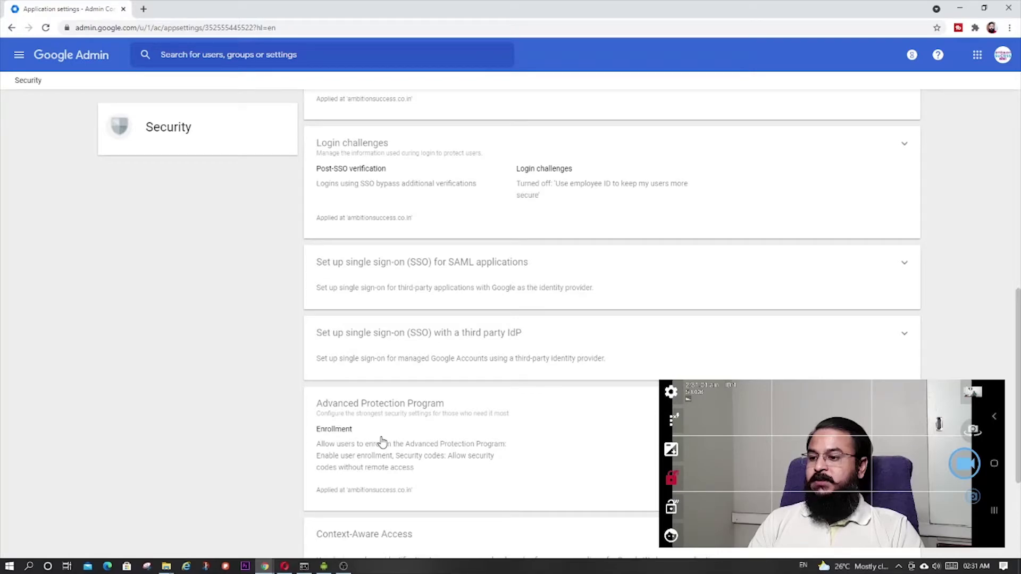
scroll(381, 441, "down", 3)
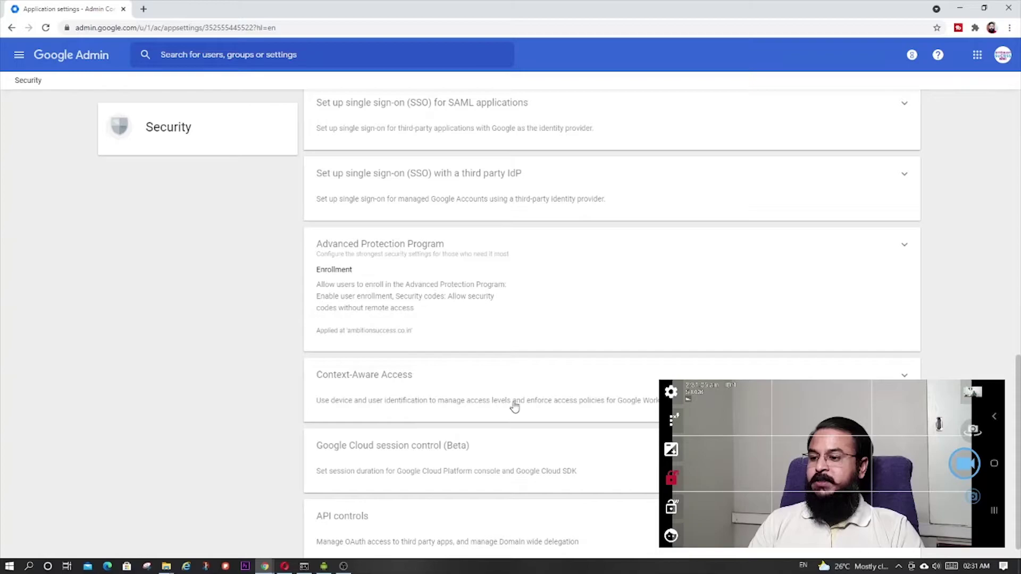
scroll(566, 453, "down", 1)
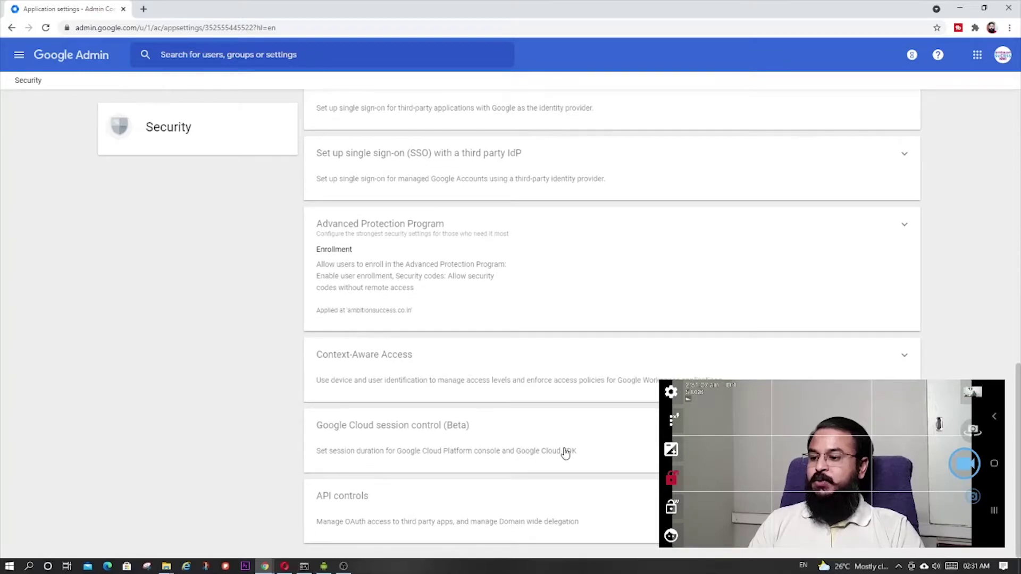
scroll(564, 451, "up", 5)
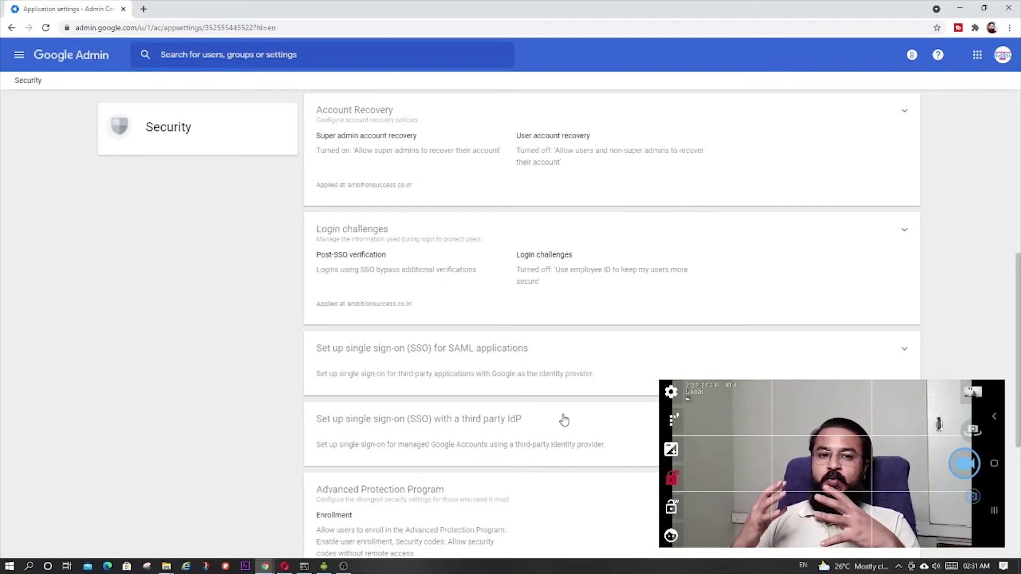
left_click(12, 27)
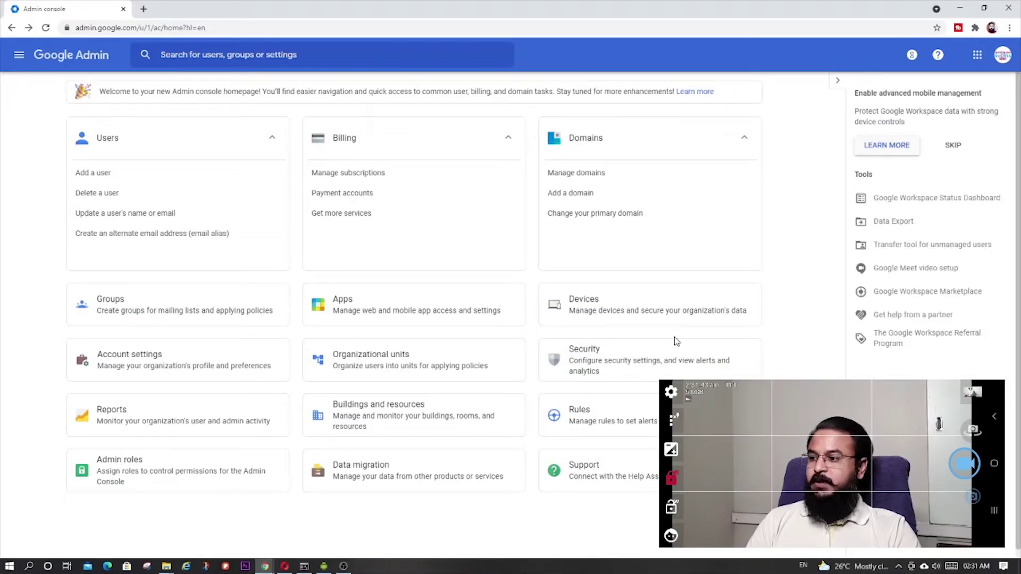
View the empty Groups list, then return to the Admin home page
left_click(118, 313)
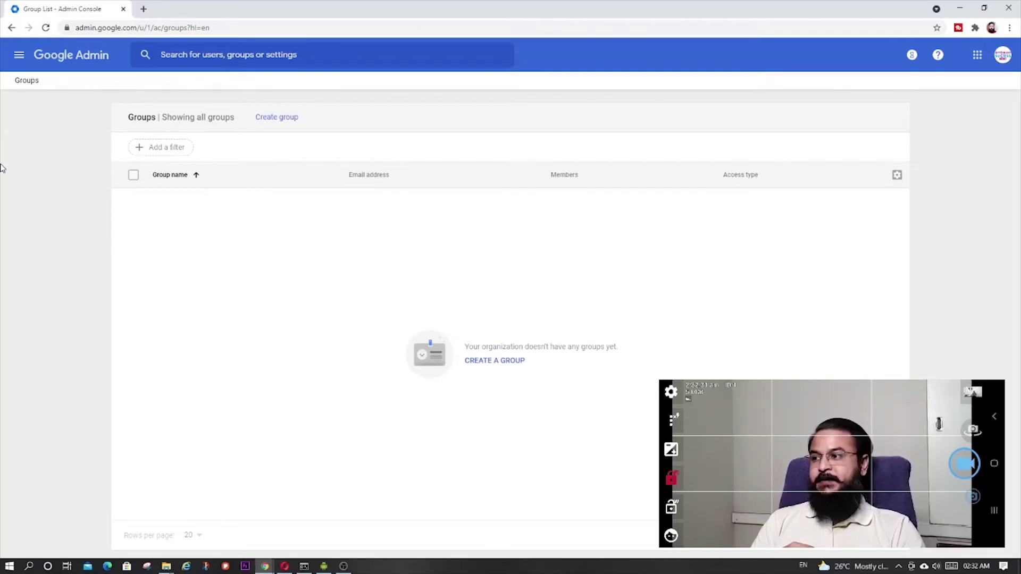
left_click(12, 28)
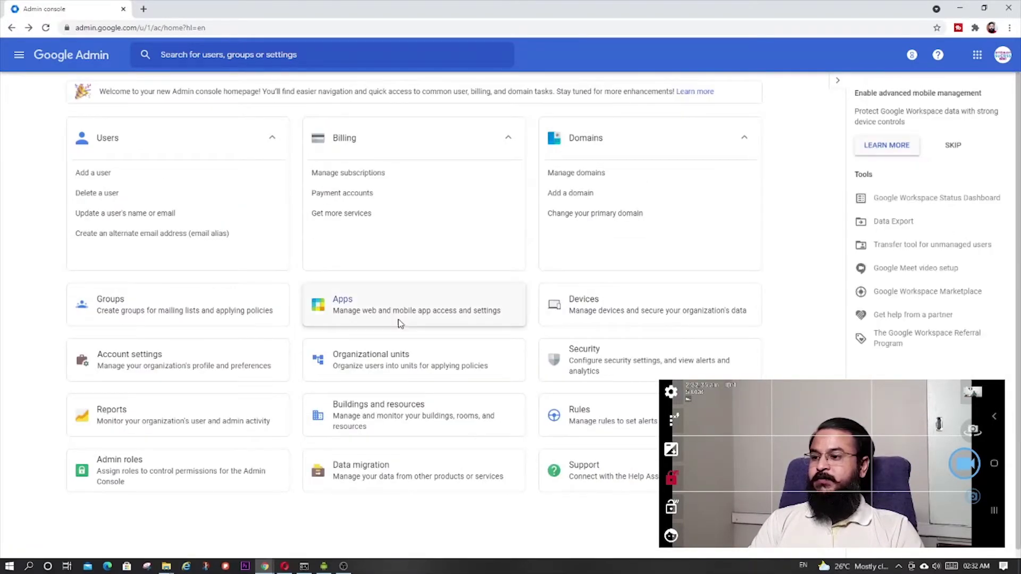
left_click(398, 315)
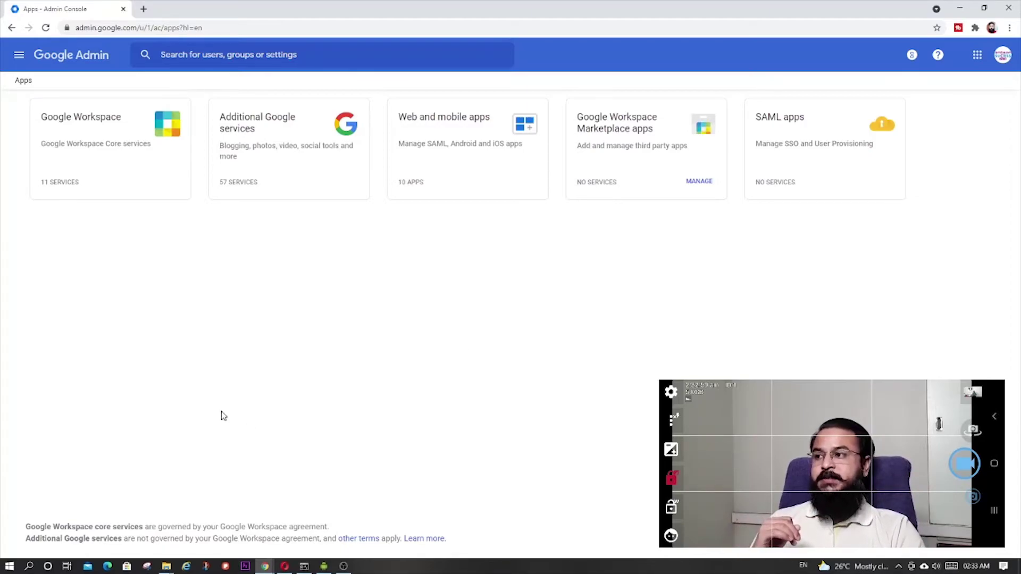
left_click(11, 28)
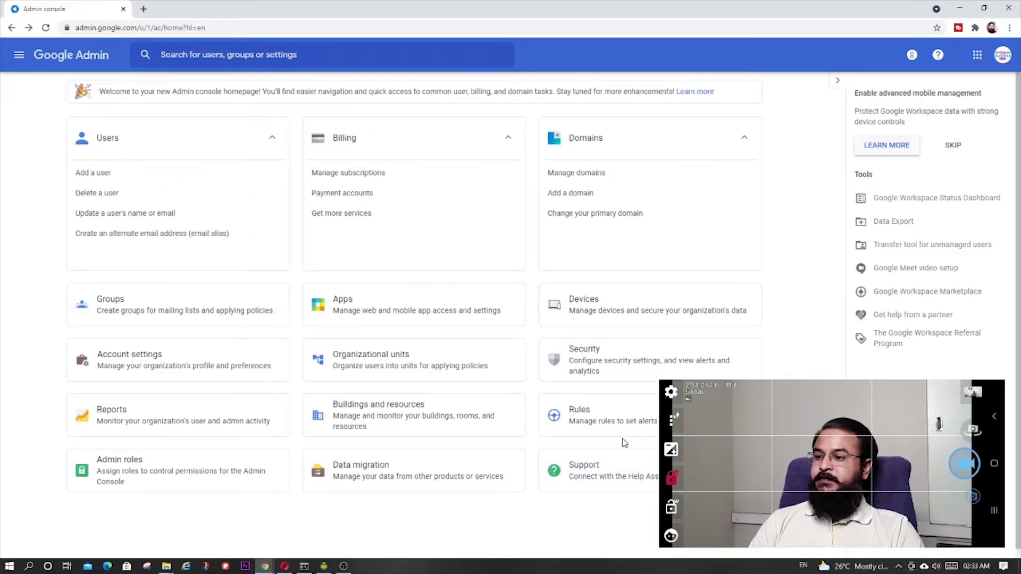
Open Devices to view 1 mobile device, 2 endpoints and no Chrome devices or browsers
left_click(627, 307)
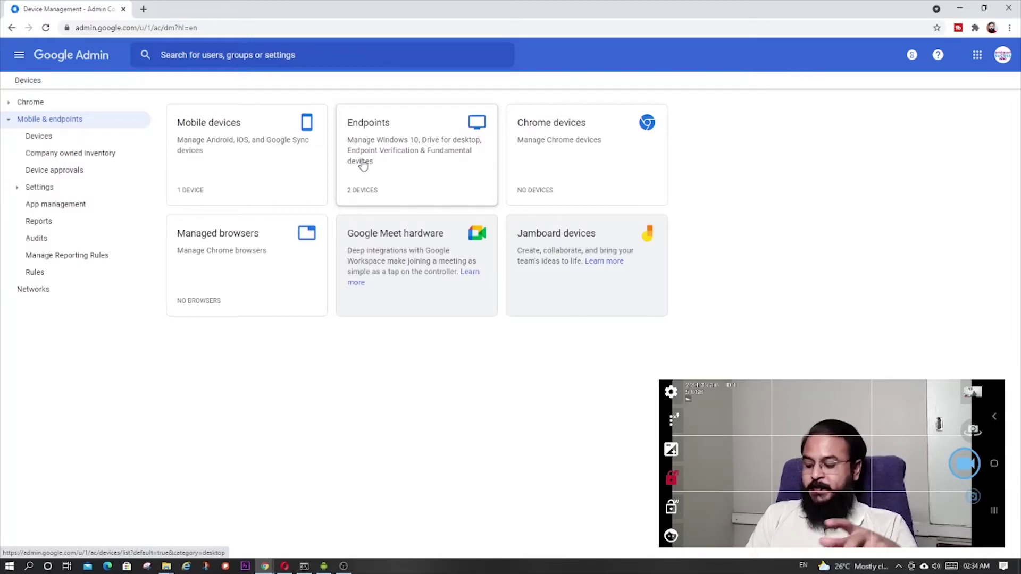
key("alt+Tab")
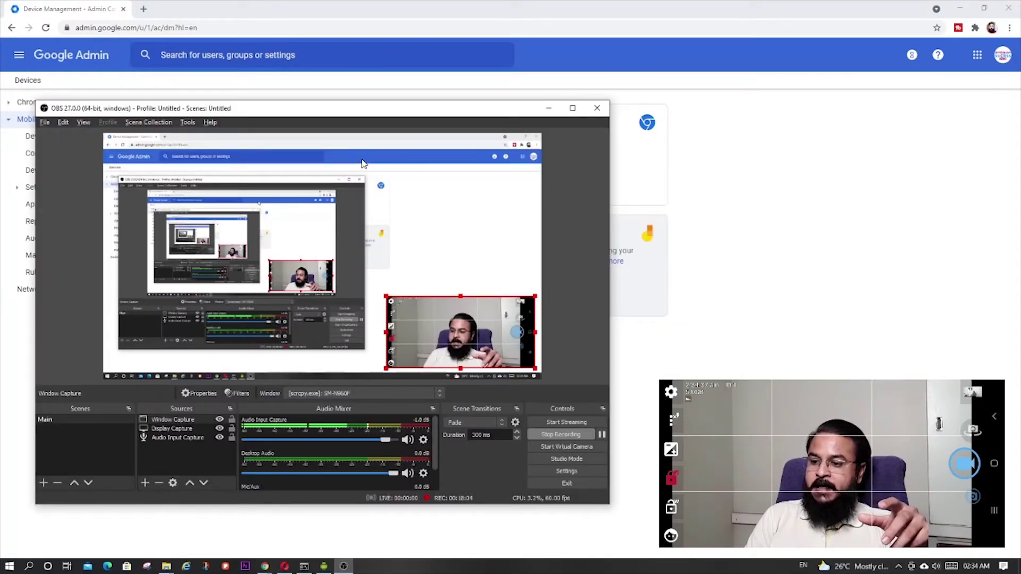
key("alt+Tab")
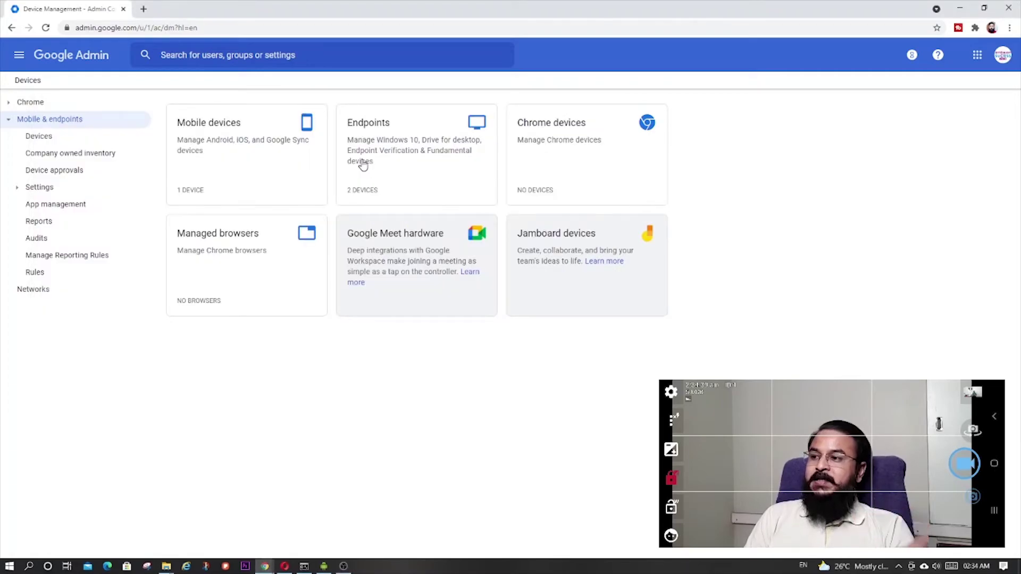
Go back from the Devices page to the Admin home page showing the Billing card
left_click(325, 246)
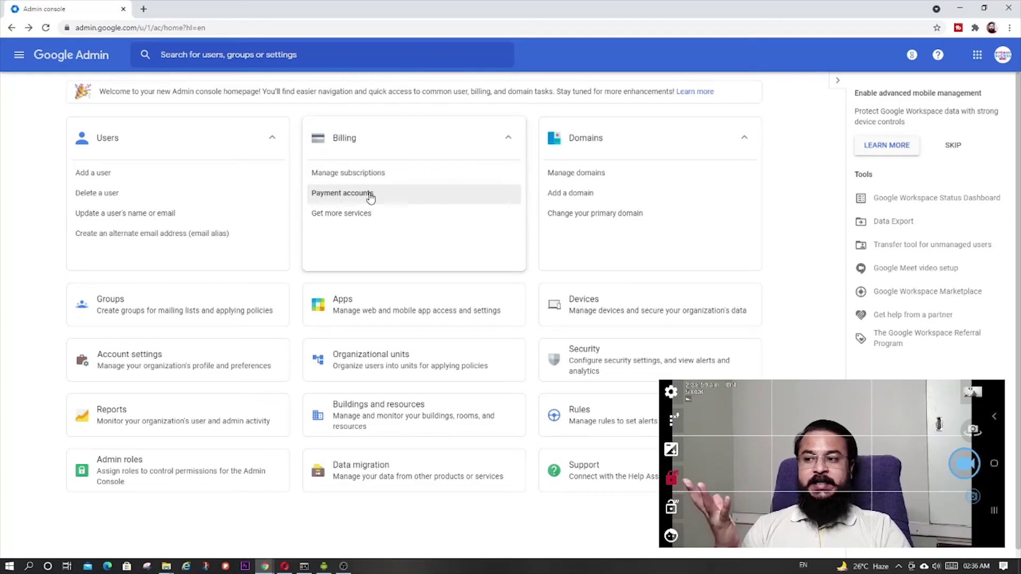
left_click(371, 216)
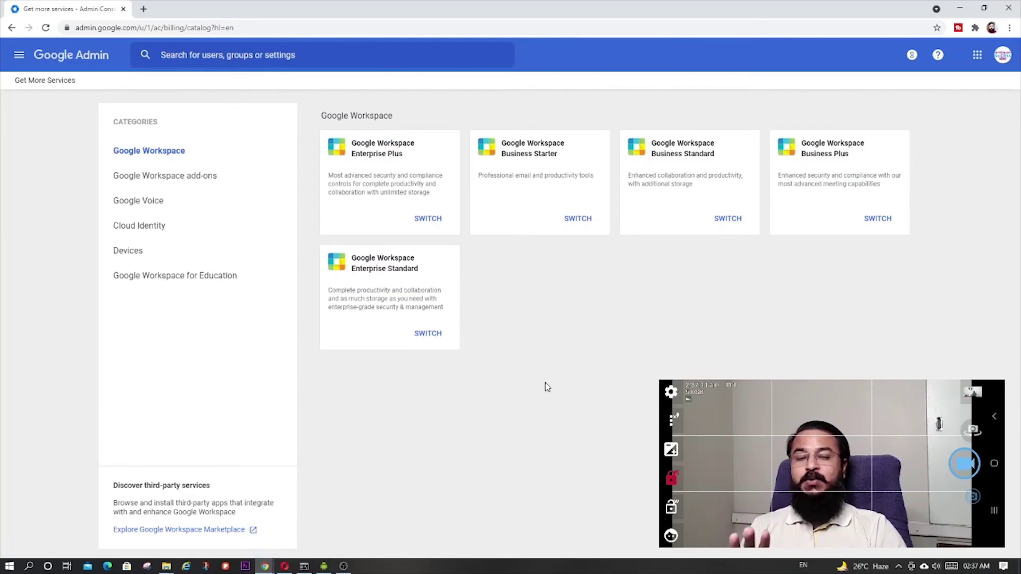
left_click(11, 28)
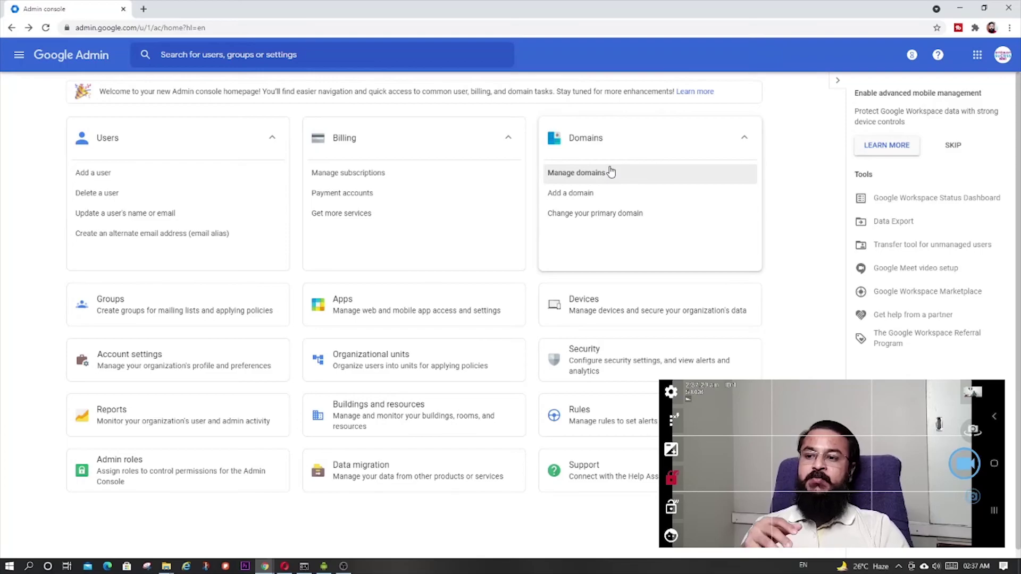
left_click(646, 221)
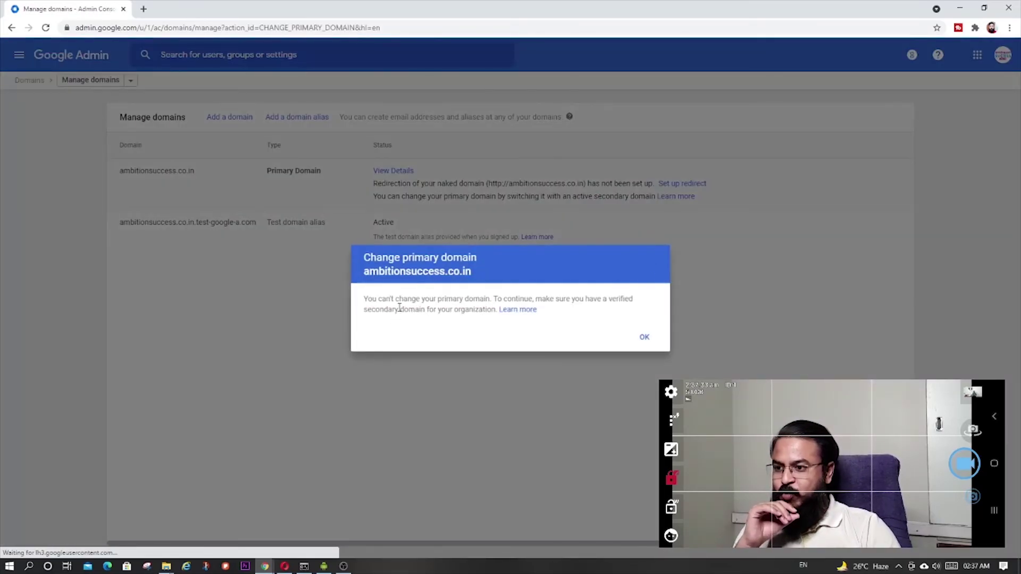
left_click(643, 335)
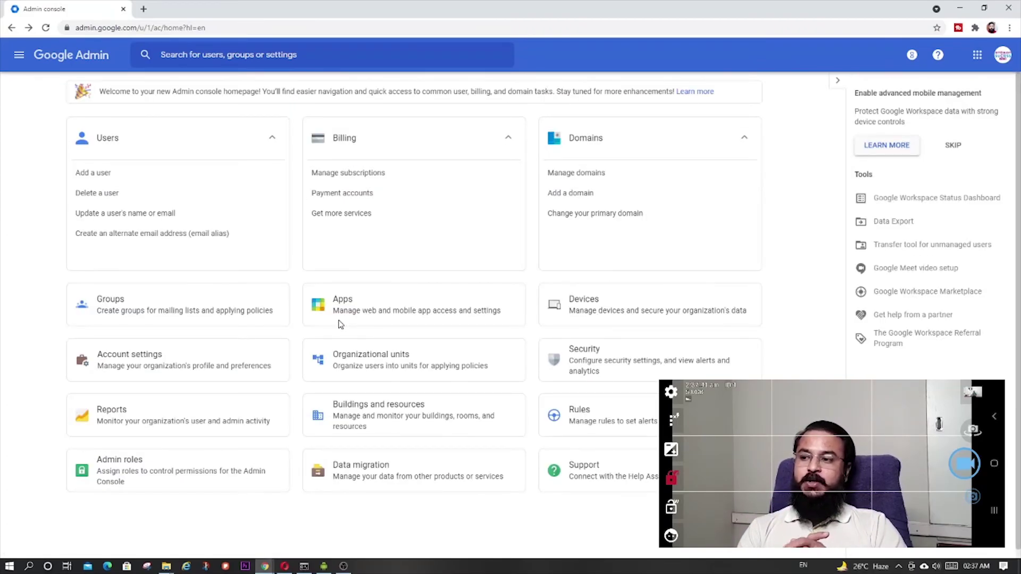
left_click(340, 324)
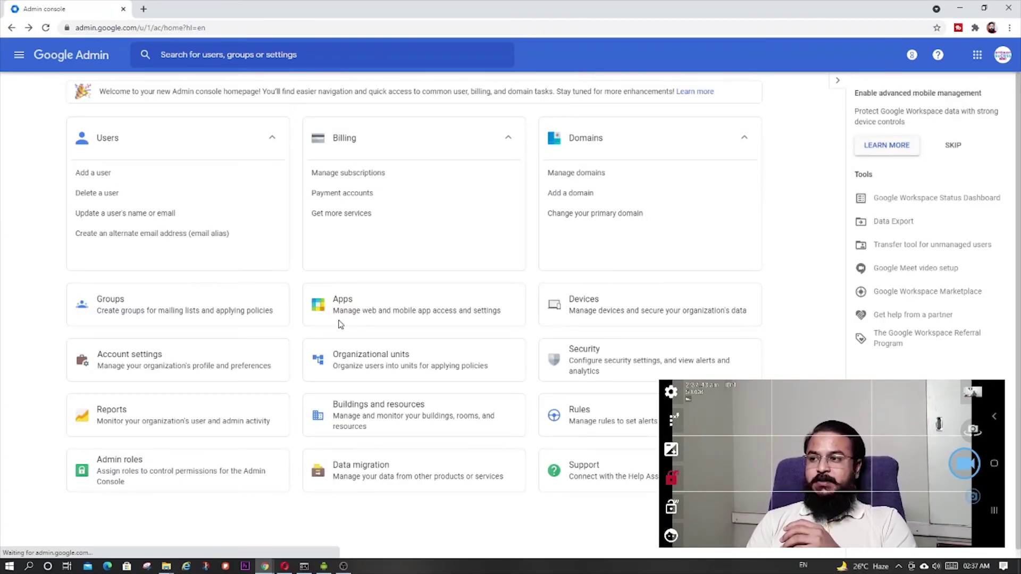